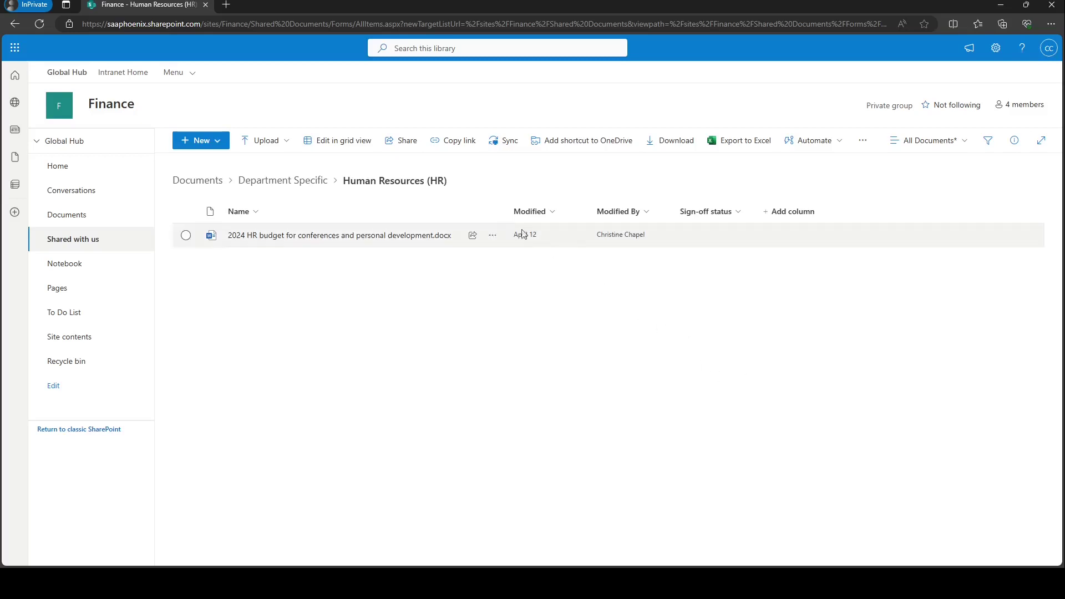
pyautogui.click(463, 248)
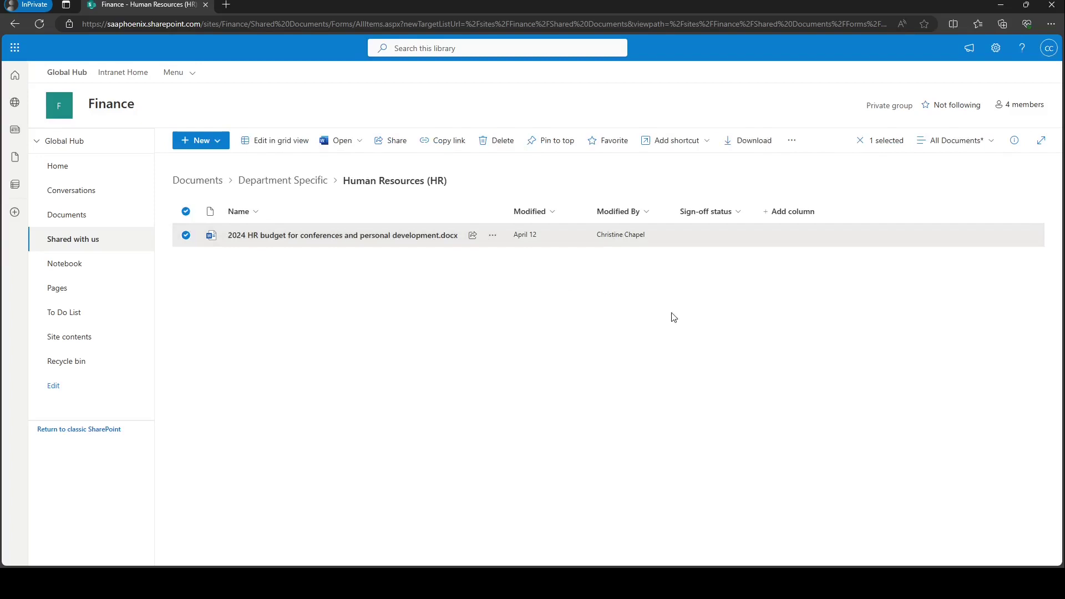
pyautogui.click(493, 236)
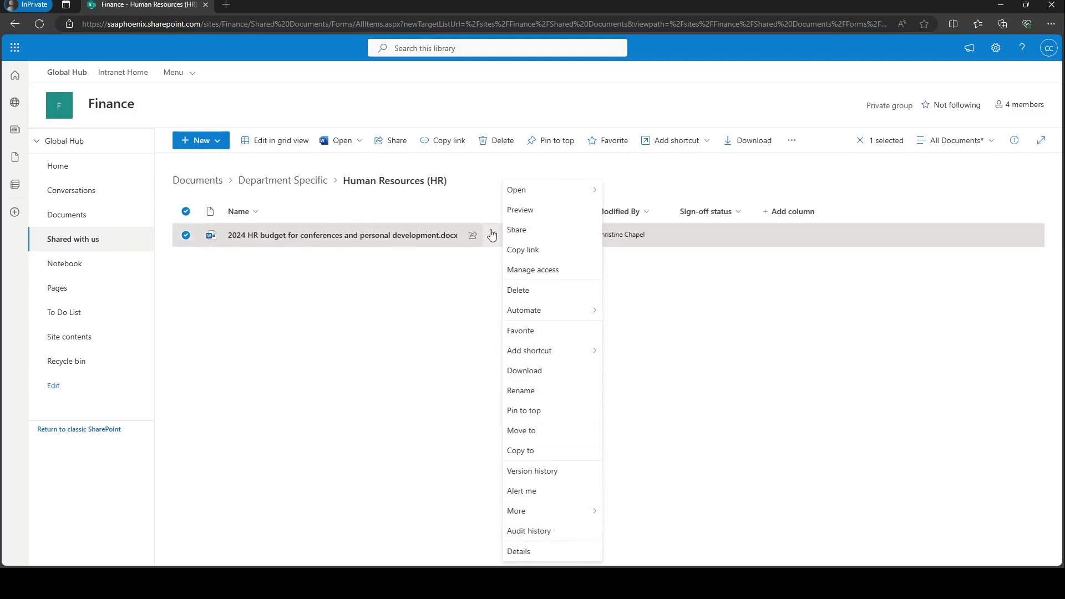
pyautogui.moveTo(490, 238)
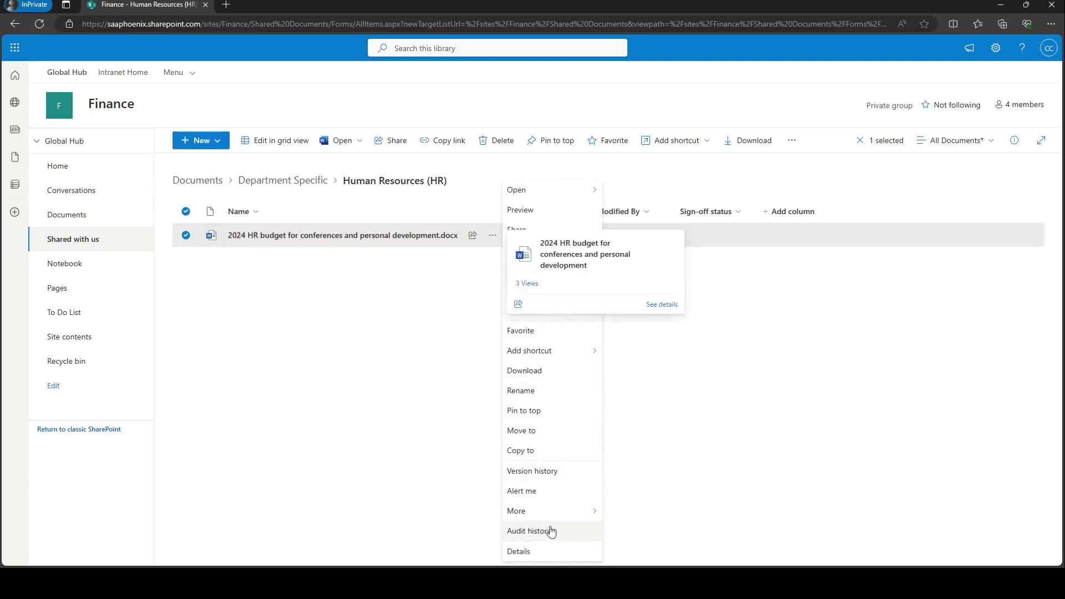
pyautogui.click(795, 496)
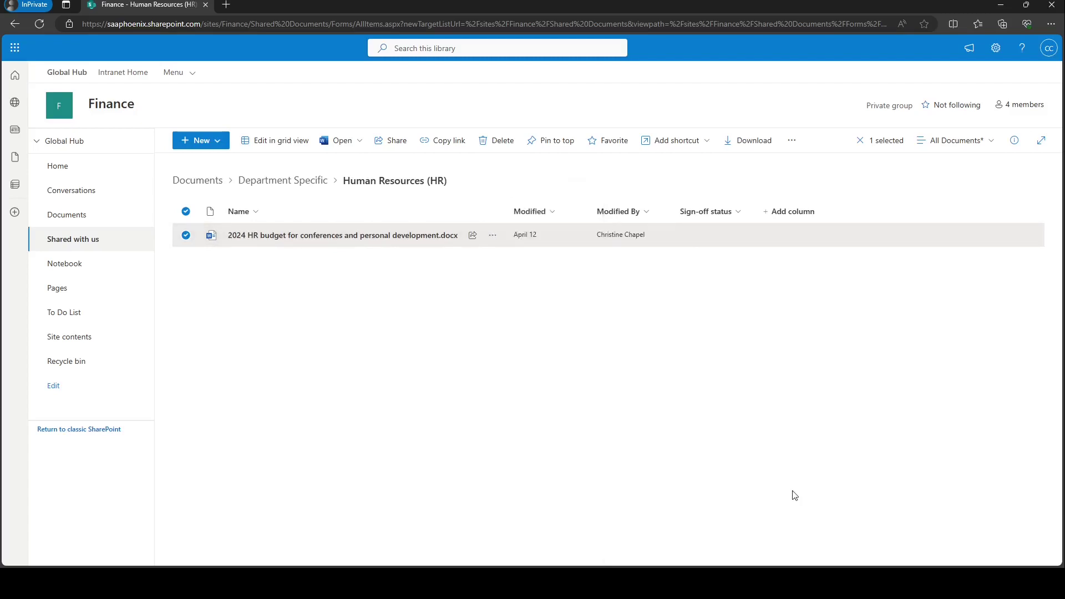
pyautogui.click(790, 145)
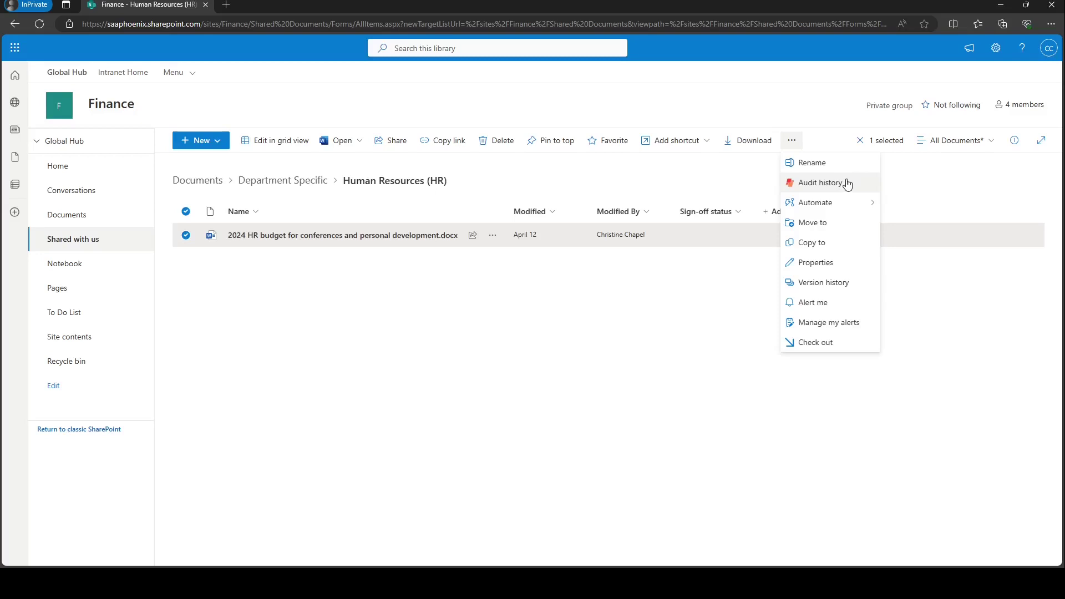
pyautogui.click(617, 326)
# Open the audit history of "2024 HR budget for conferences and personal development.docx" and look through its recorded entries
pyautogui.click(493, 237)
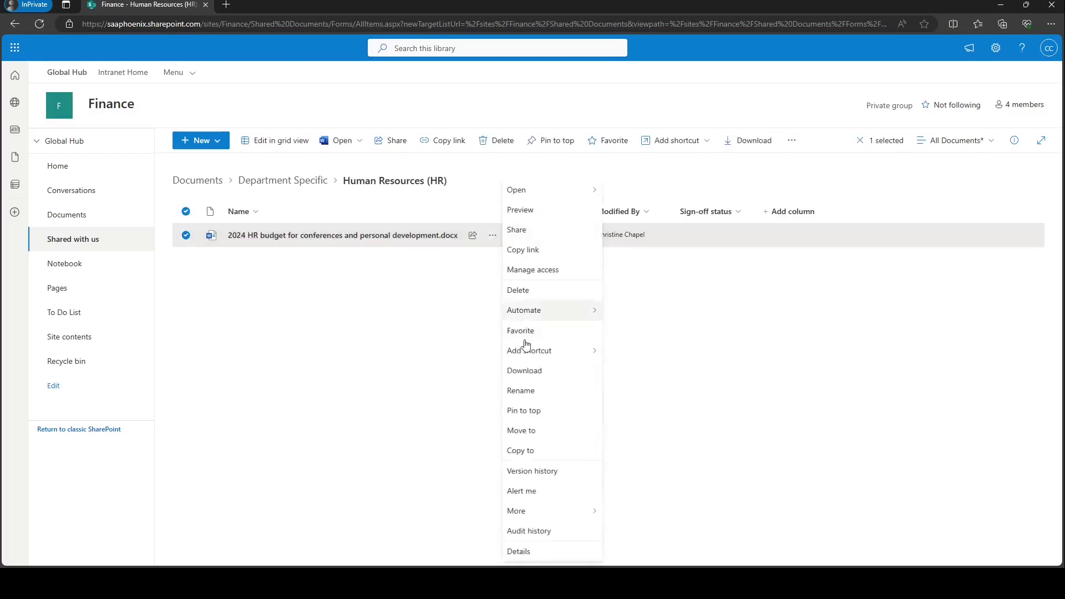
pyautogui.click(524, 534)
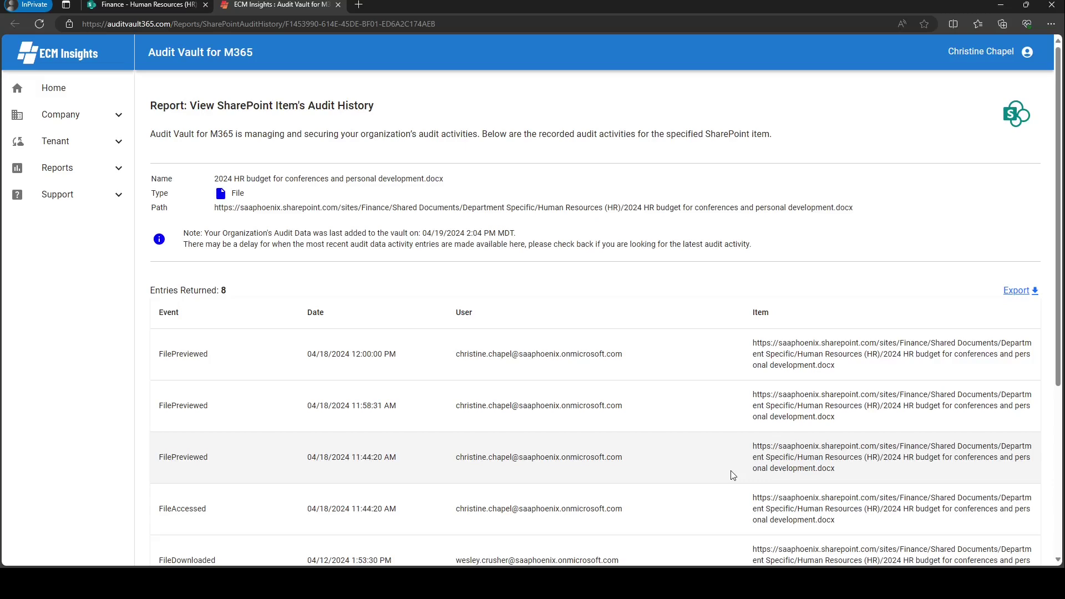
pyautogui.scroll(-5, 684, 441)
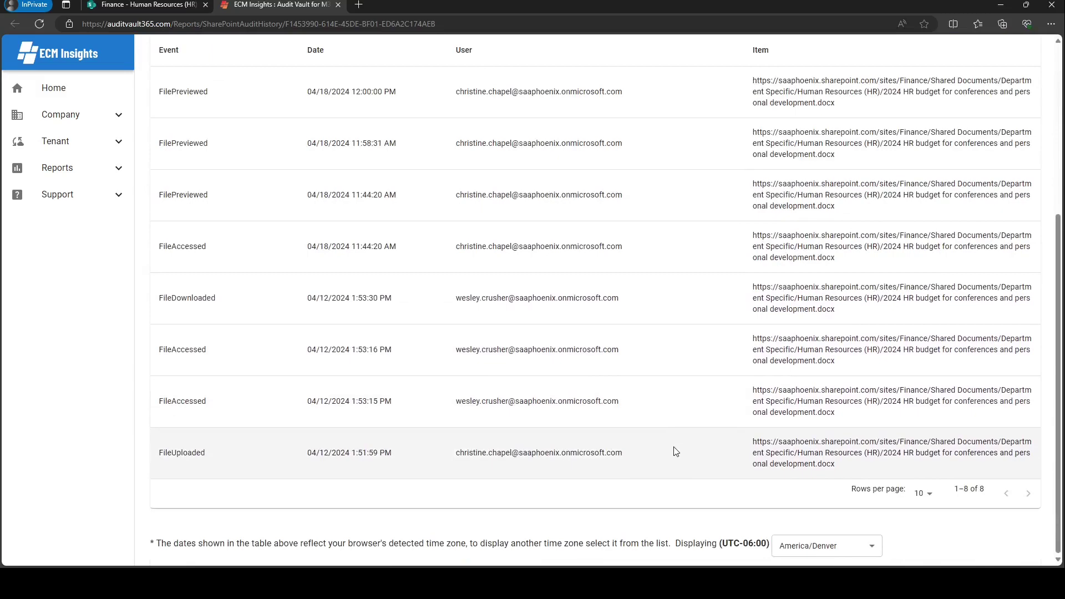
pyautogui.scroll(3, 371, 501)
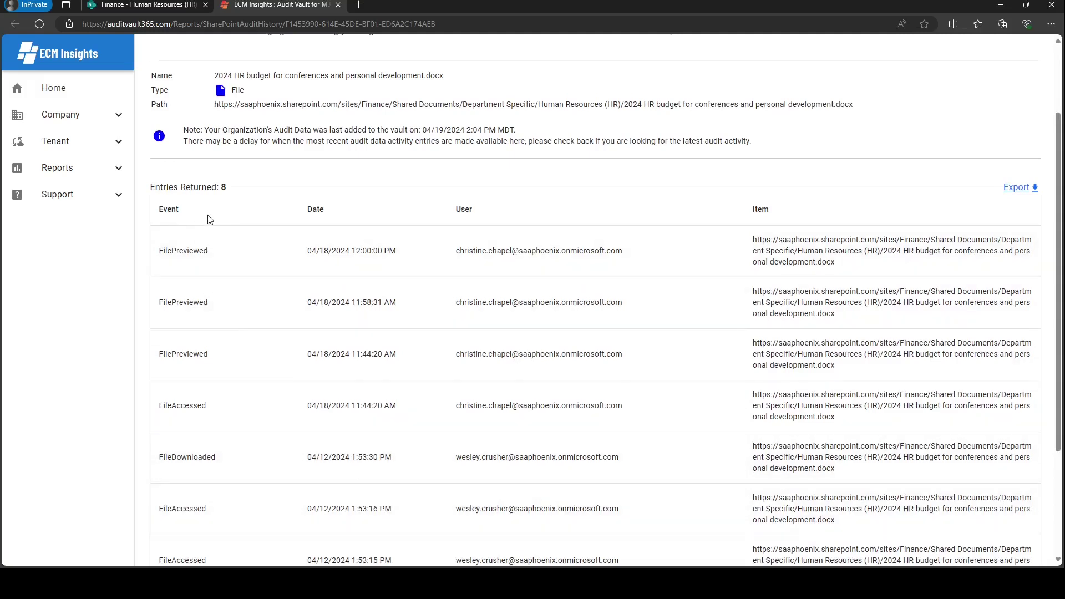
# Sort the document's audit entries by event and finally by date, newest first, and review the list
pyautogui.click(208, 215)
pyautogui.click(208, 214)
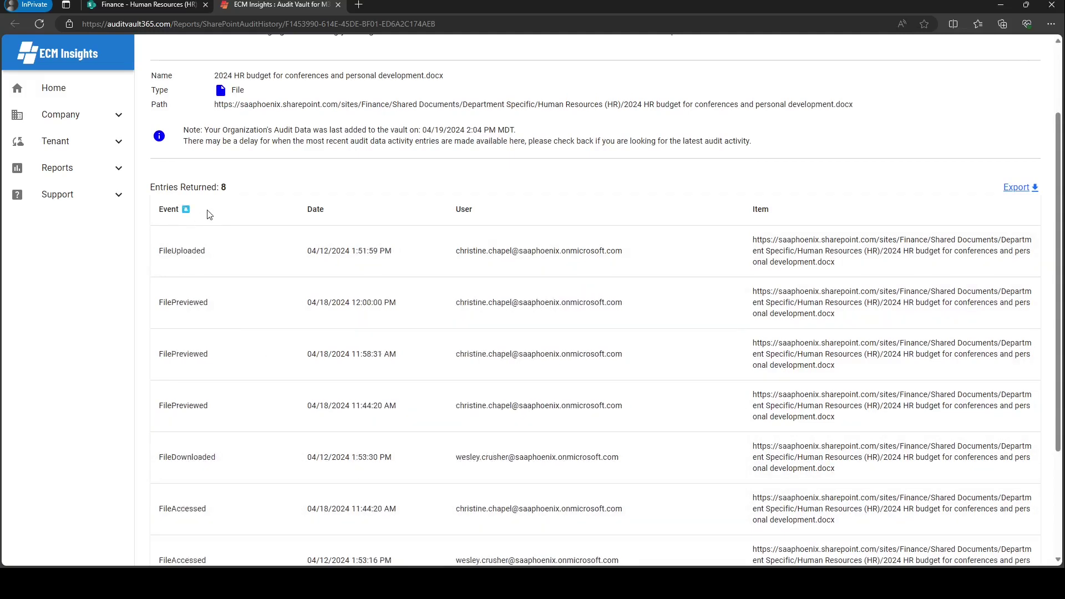
pyautogui.click(366, 213)
pyautogui.click(366, 213)
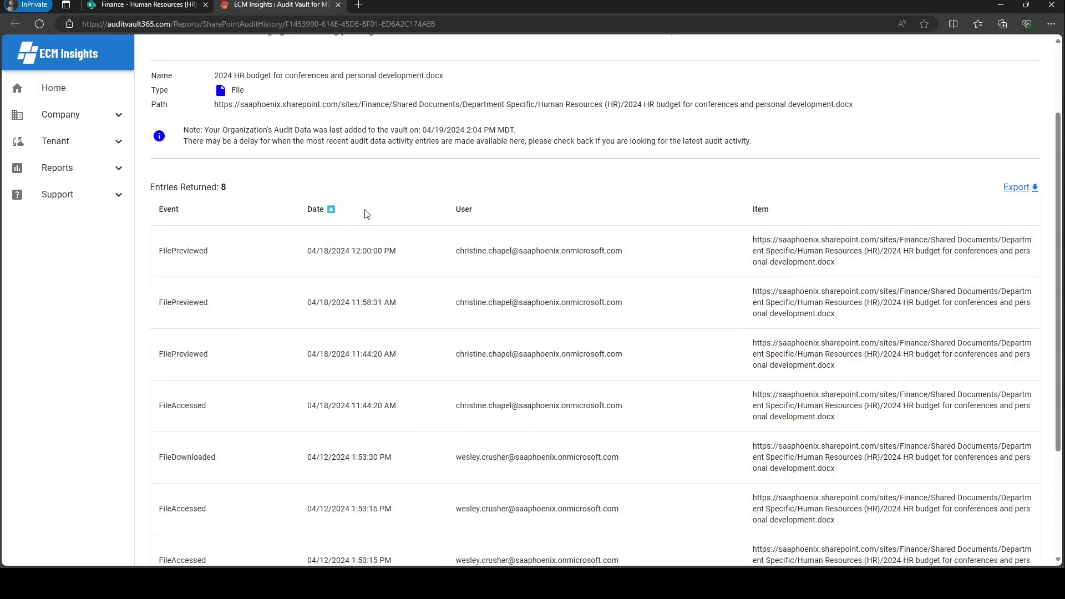
pyautogui.scroll(-3, 363, 215)
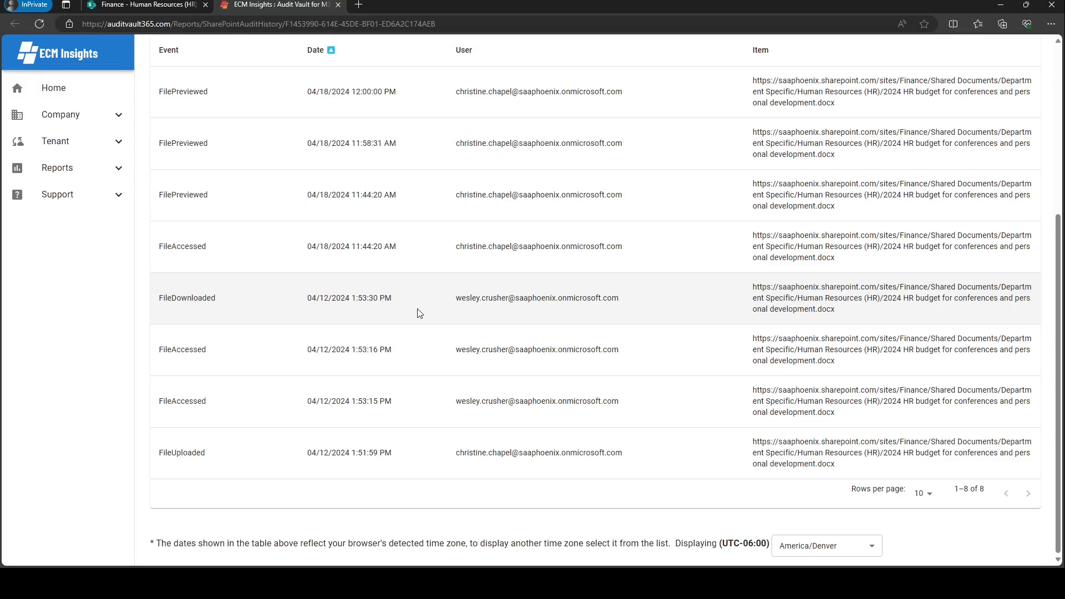
pyautogui.scroll(5, 417, 316)
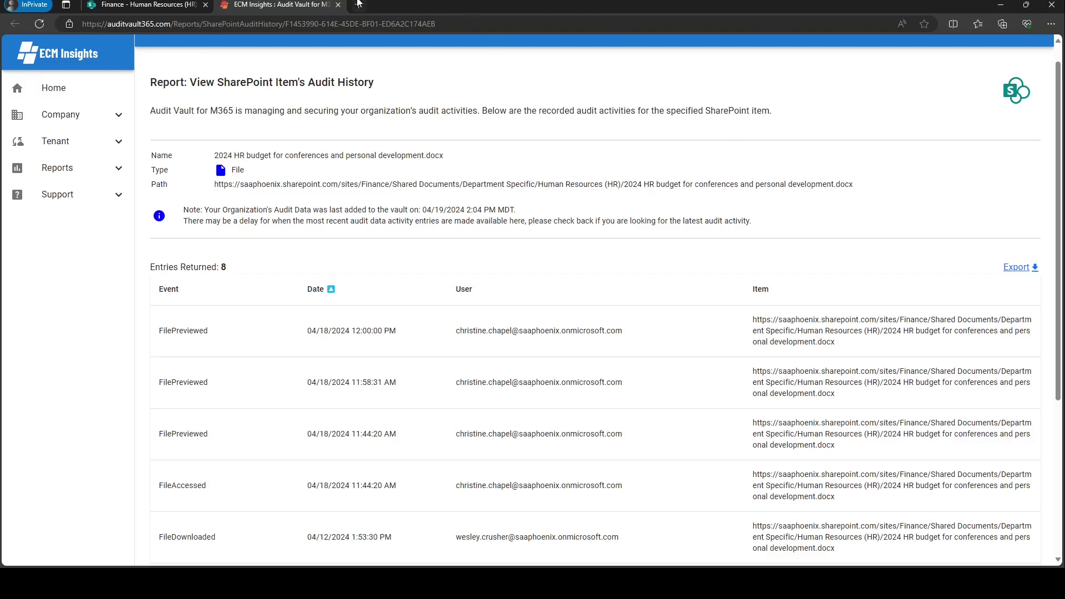
# Close the document's audit report and open the audit history of the Product Development folder in Department Specific
pyautogui.click(339, 5)
pyautogui.click(409, 377)
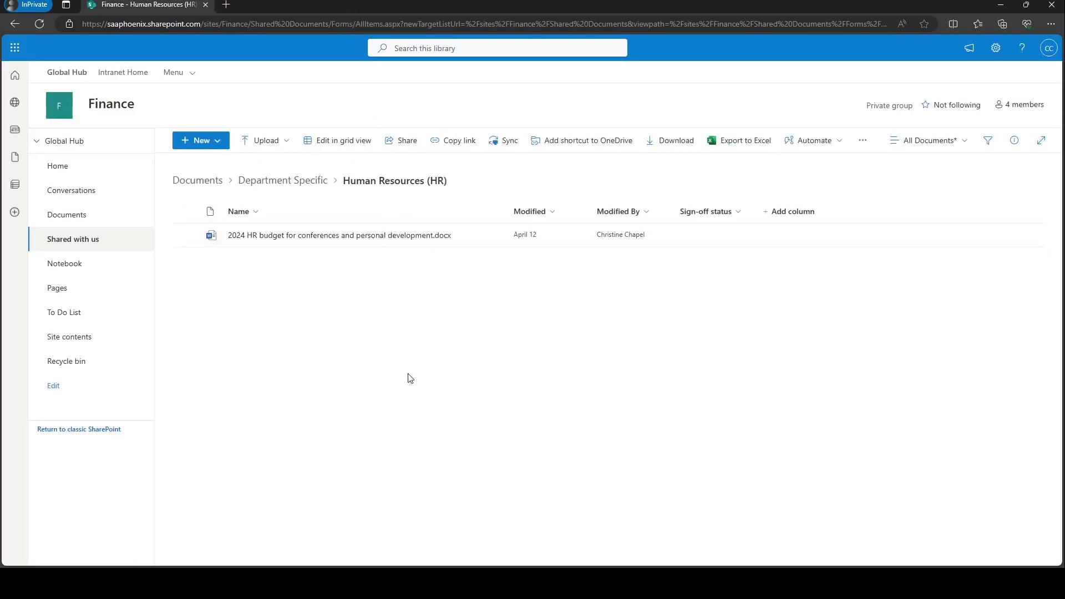
pyautogui.click(291, 188)
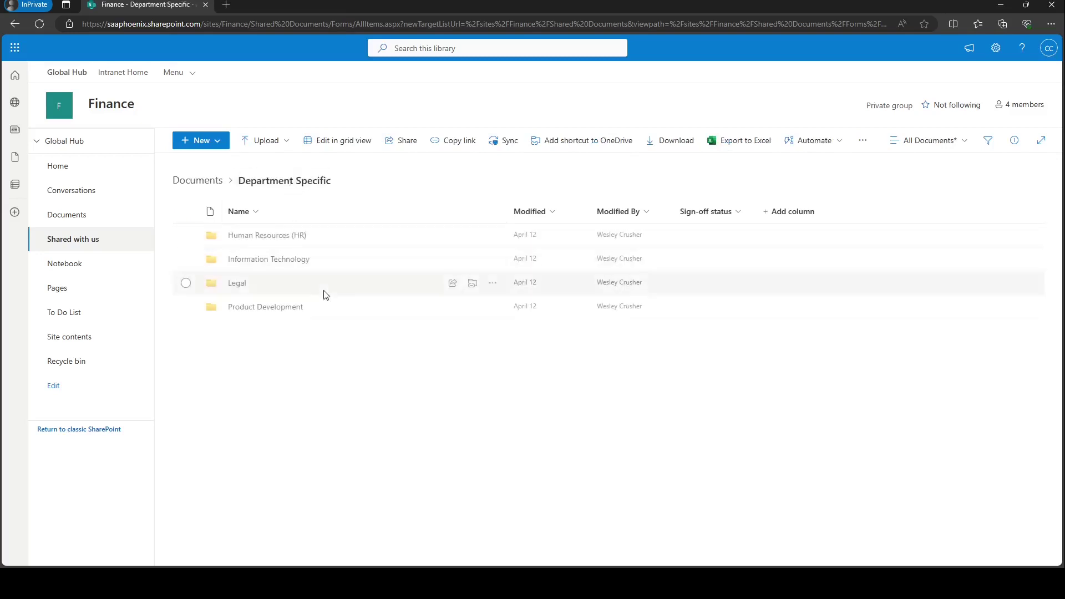
pyautogui.click(272, 309)
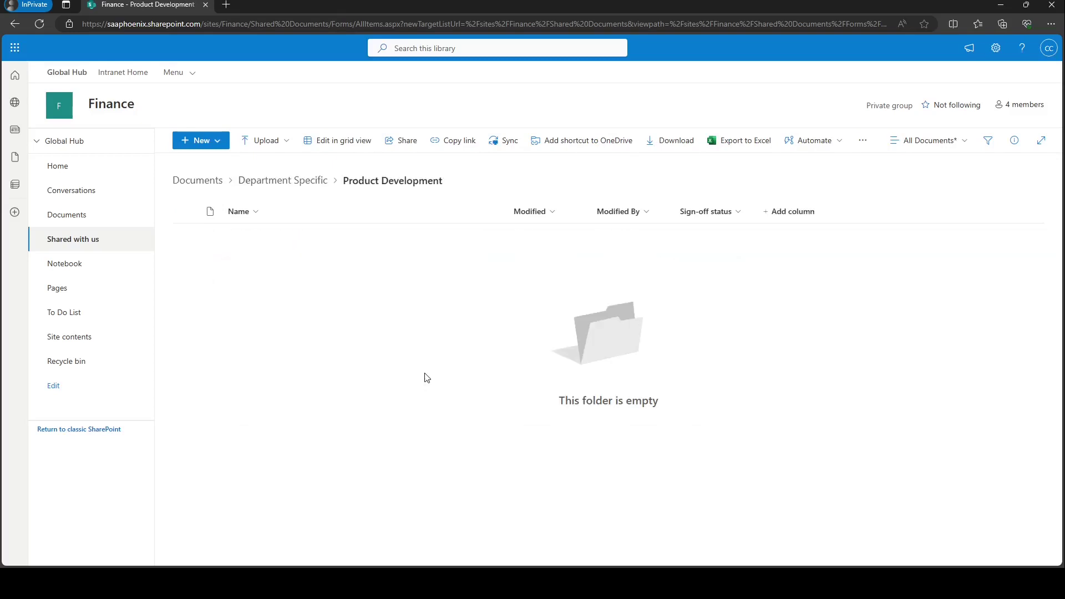
pyautogui.click(297, 193)
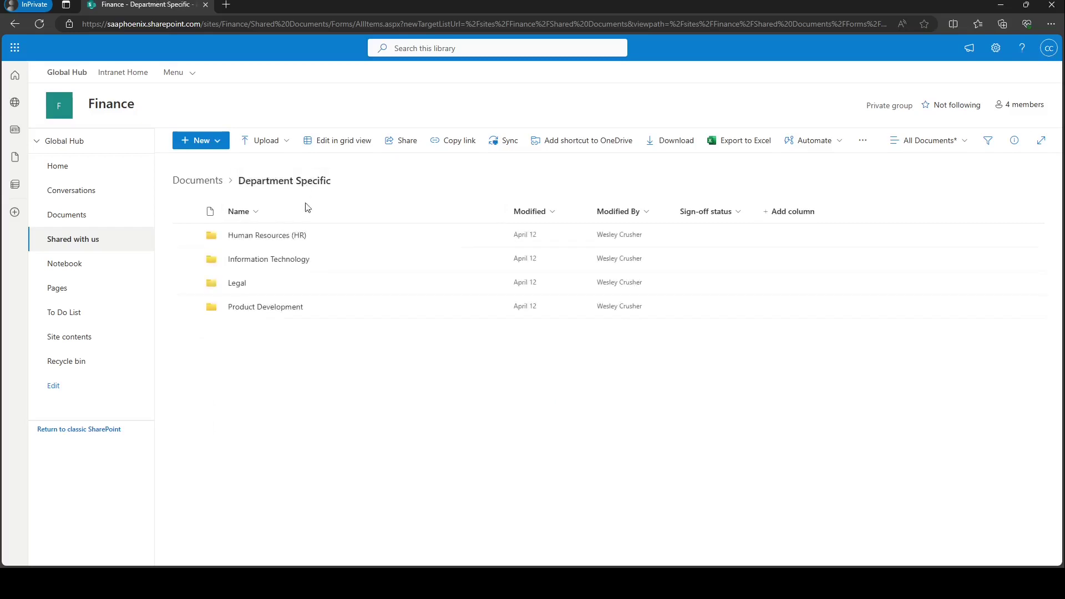
pyautogui.click(491, 311)
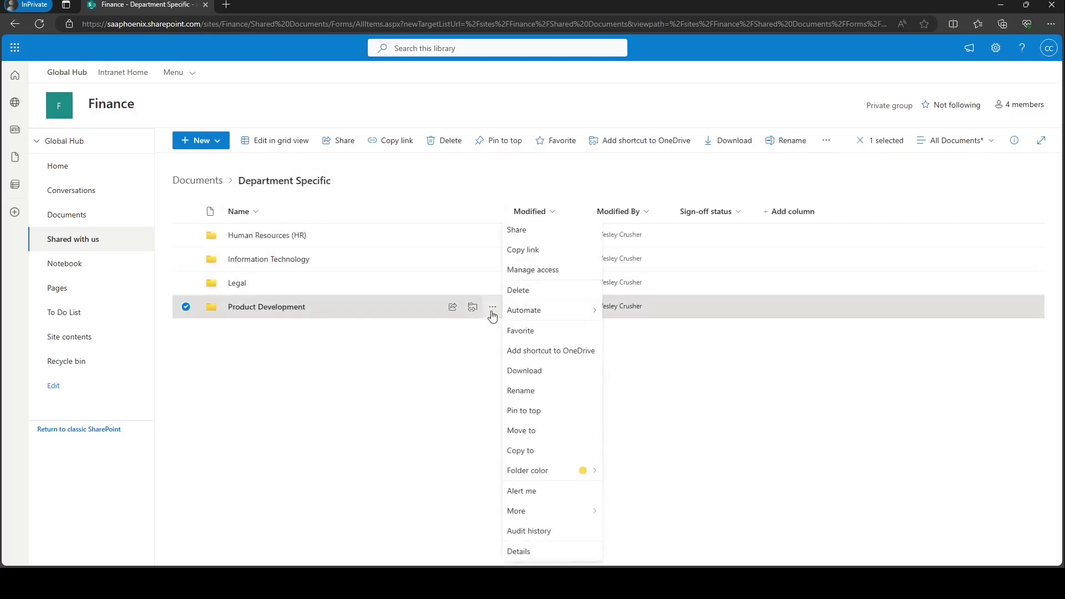
pyautogui.click(560, 537)
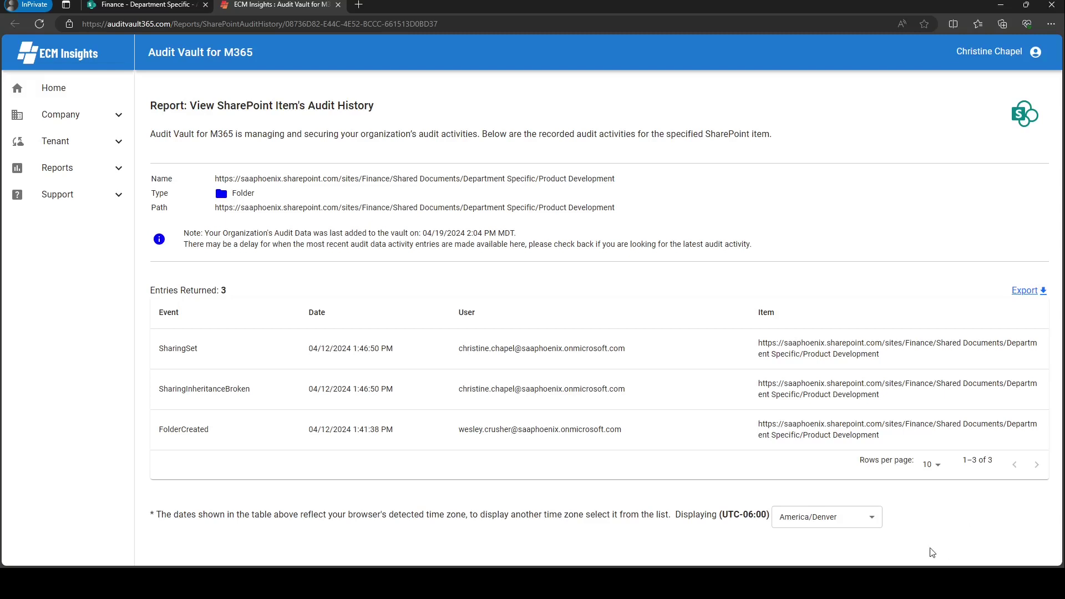
# Expand the SharingSet entry and examine its audit log details, including the event data and the target user or group
pyautogui.click(265, 362)
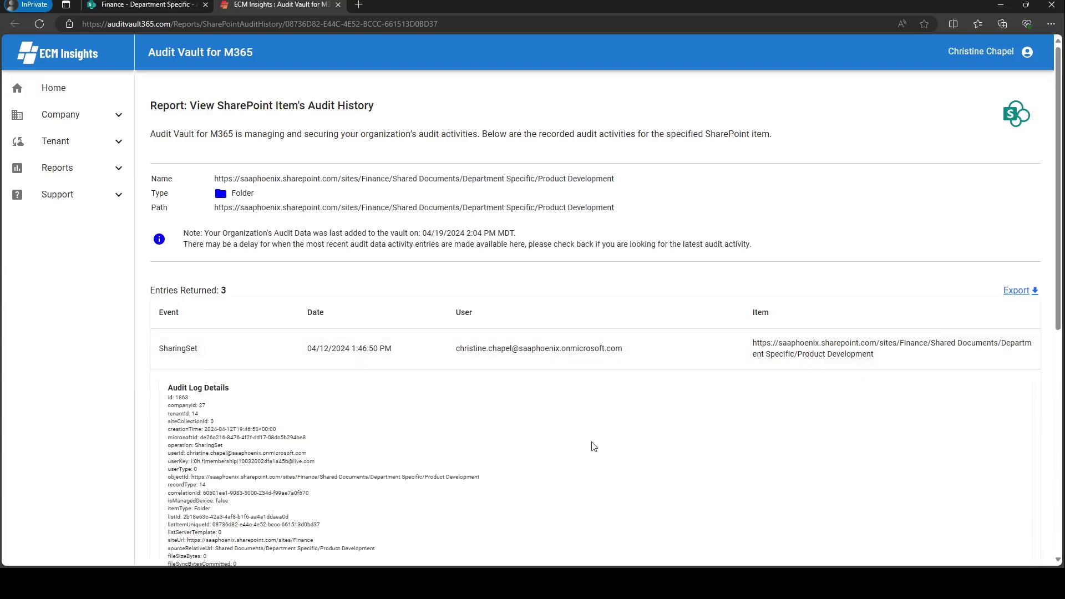
pyautogui.scroll(-3, 593, 447)
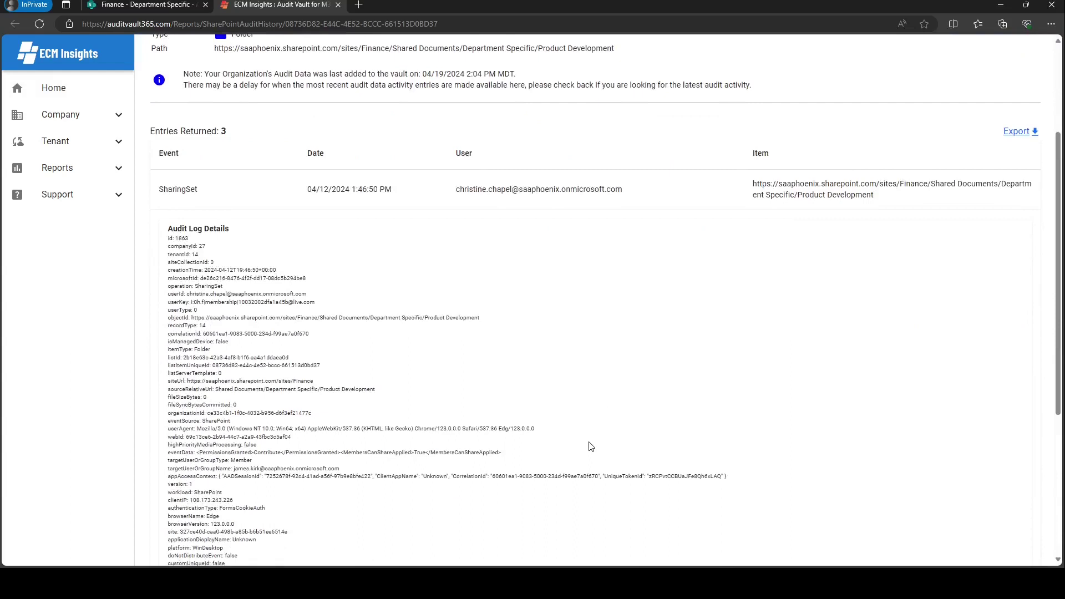
pyautogui.scroll(-2, 591, 447)
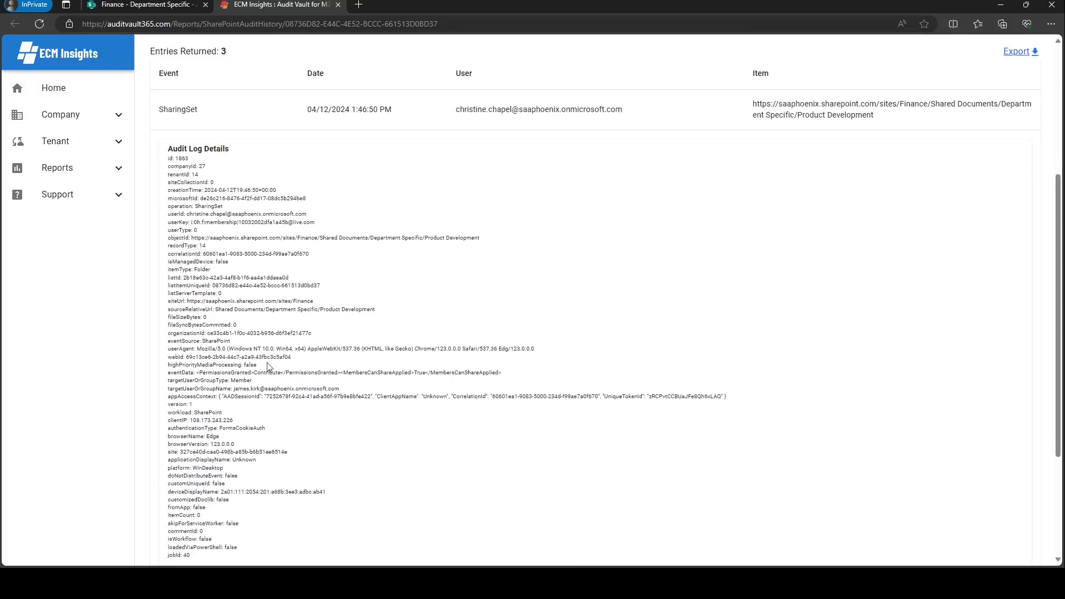
pyautogui.moveTo(244, 420); pyautogui.dragTo(188, 420)
pyautogui.moveTo(169, 380); pyautogui.dragTo(355, 394)
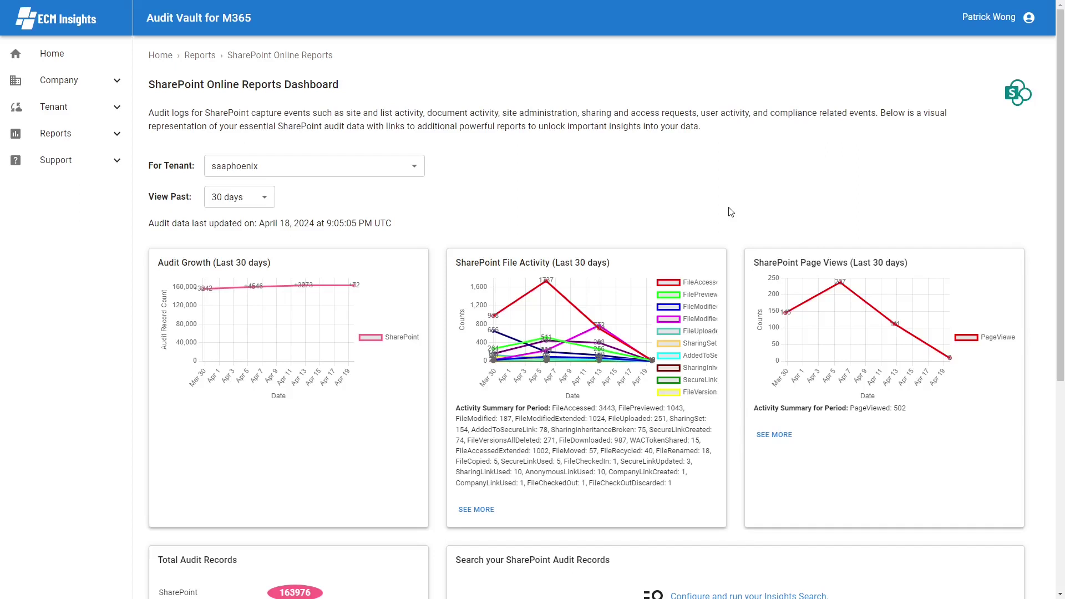
# Look over the SharePoint activity and user reports and open the All Activity by Site Collection, Location or File report
pyautogui.scroll(-6, 699, 221)
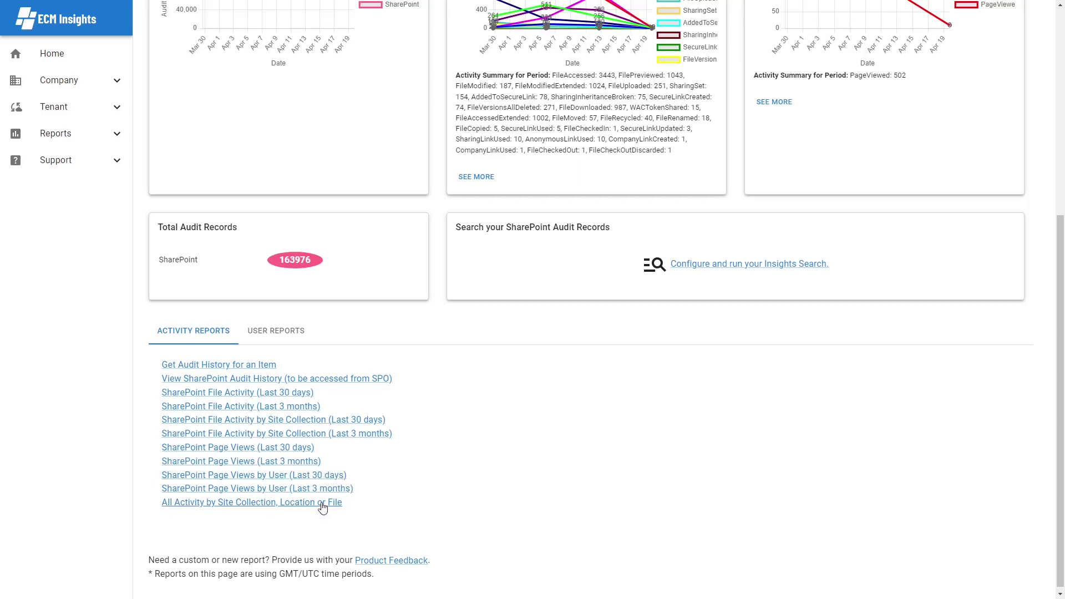
pyautogui.click(293, 339)
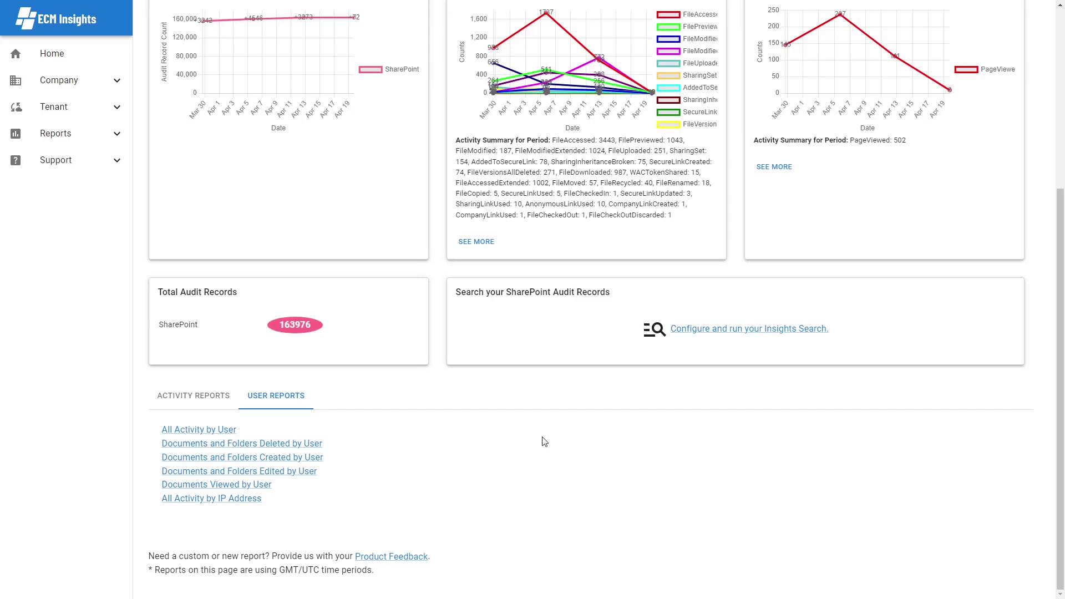
pyautogui.click(203, 397)
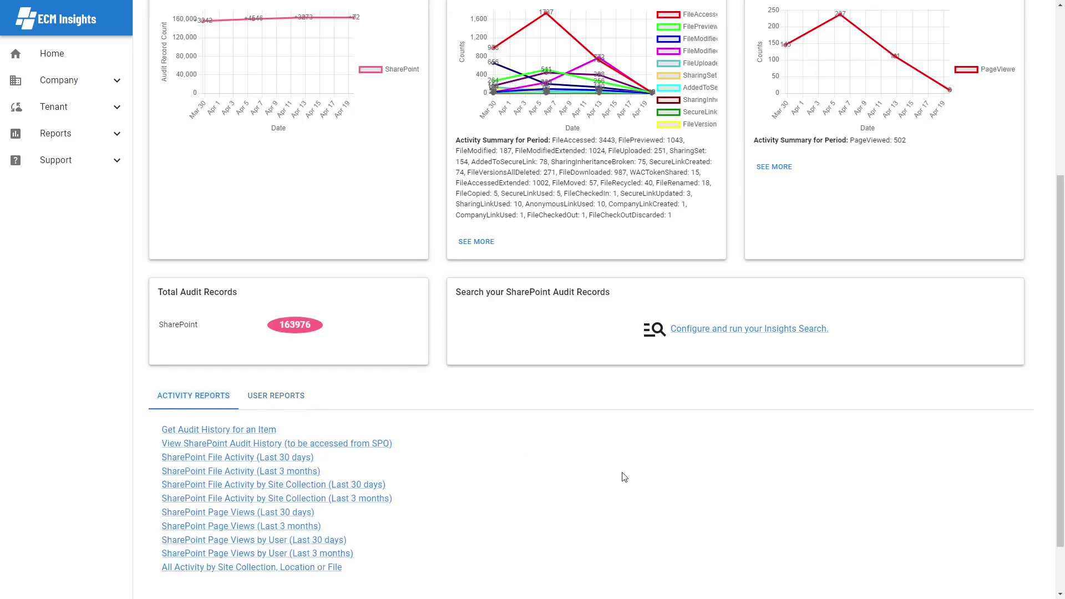
pyautogui.scroll(-2, 599, 488)
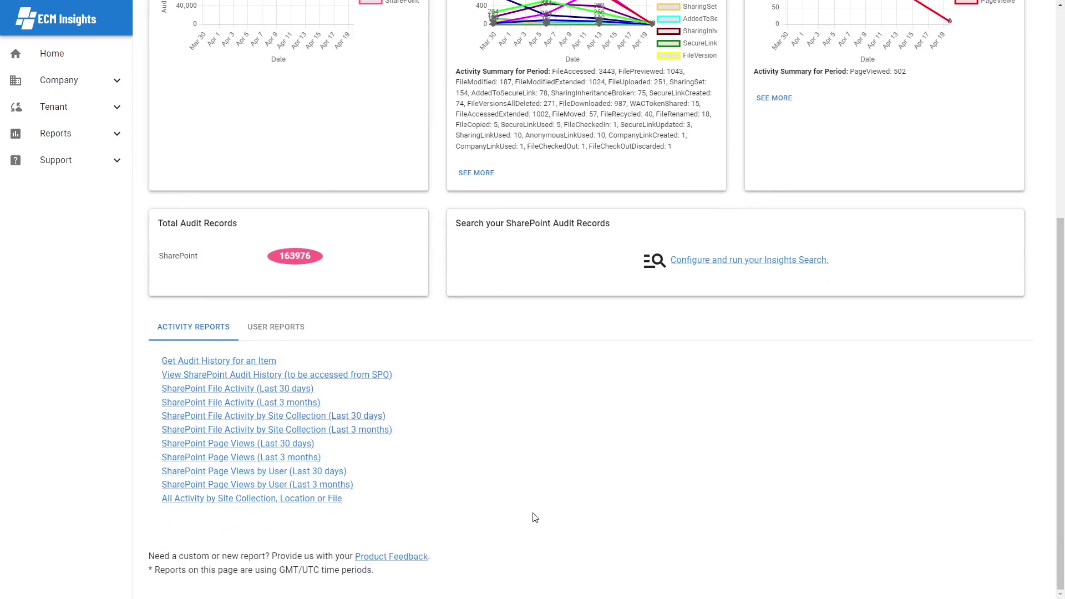
pyautogui.click(315, 501)
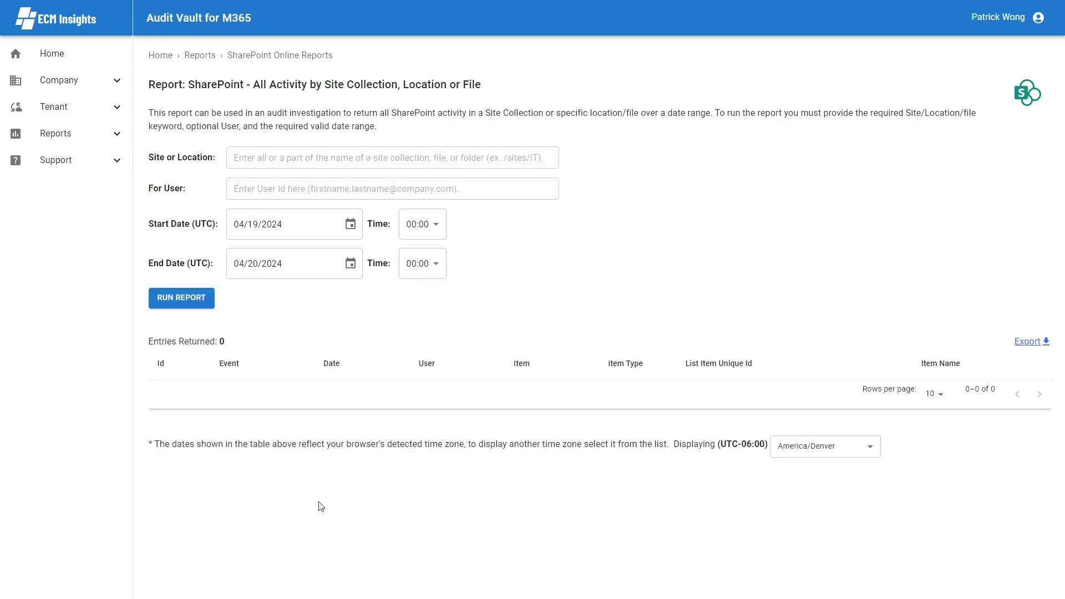
# Set the report's site or location to /sites/finance and its user filter to *
pyautogui.click(349, 157)
pyautogui.write('/sites')
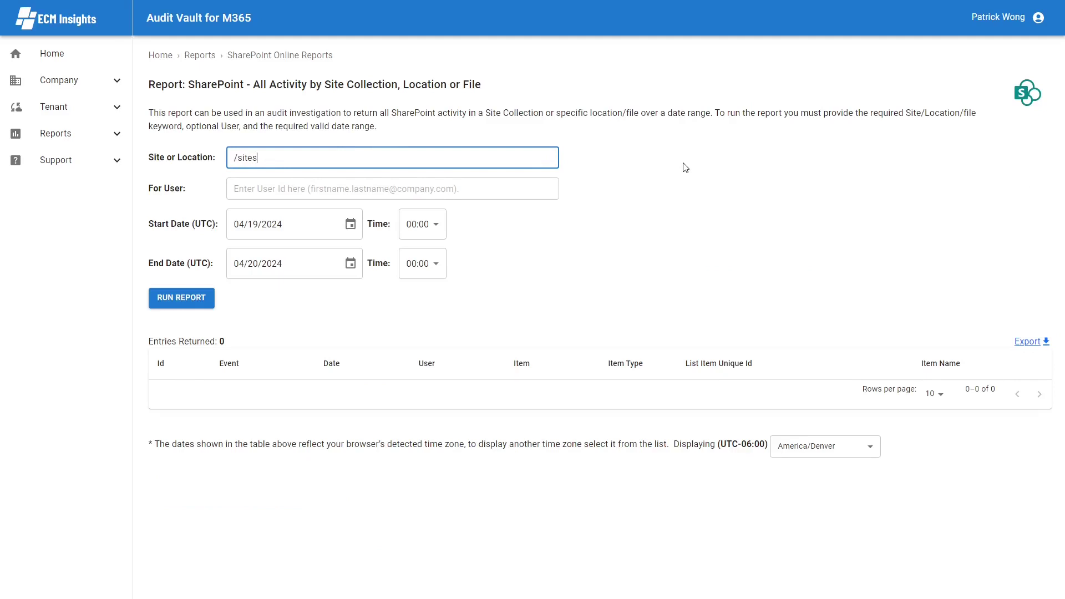
pyautogui.write('/finance')
pyautogui.click(371, 187)
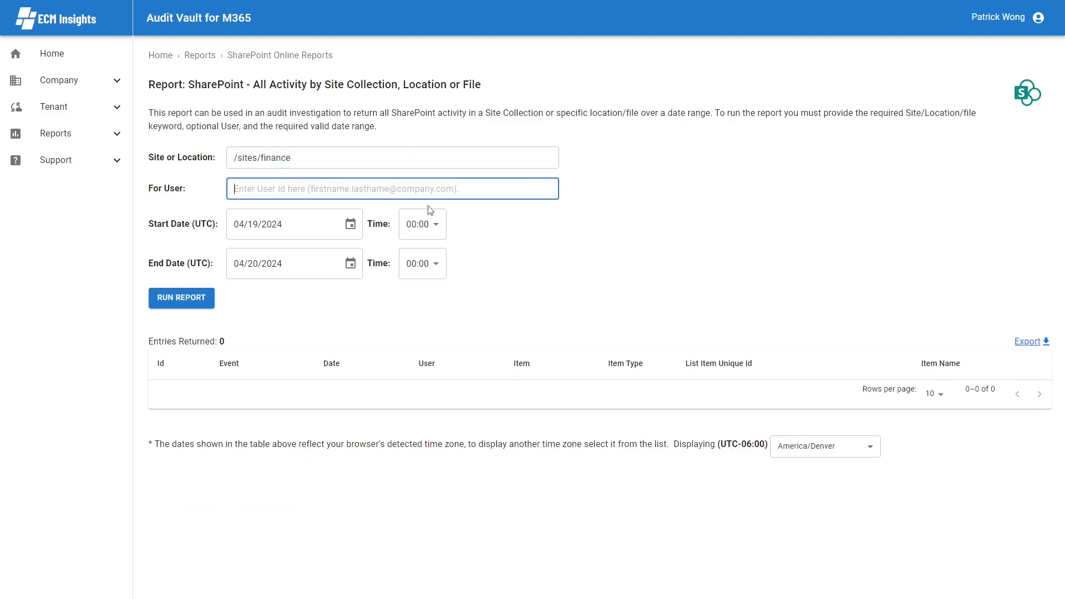
pyautogui.write('*')
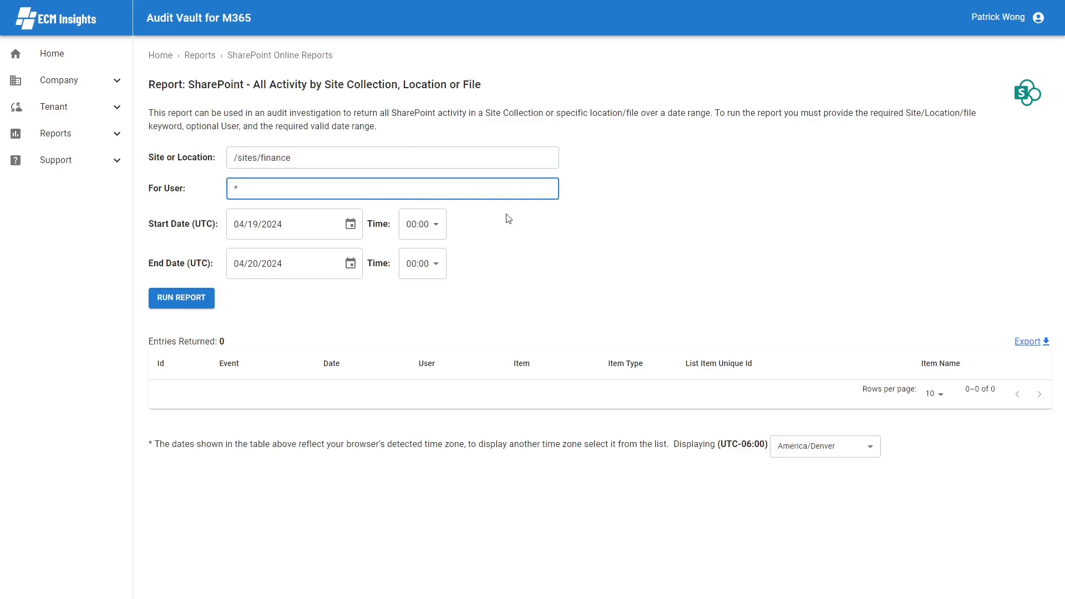
# Set the report's start date to 04/01/2024 and end date to 04/12/2024, and run the report
pyautogui.click(350, 225)
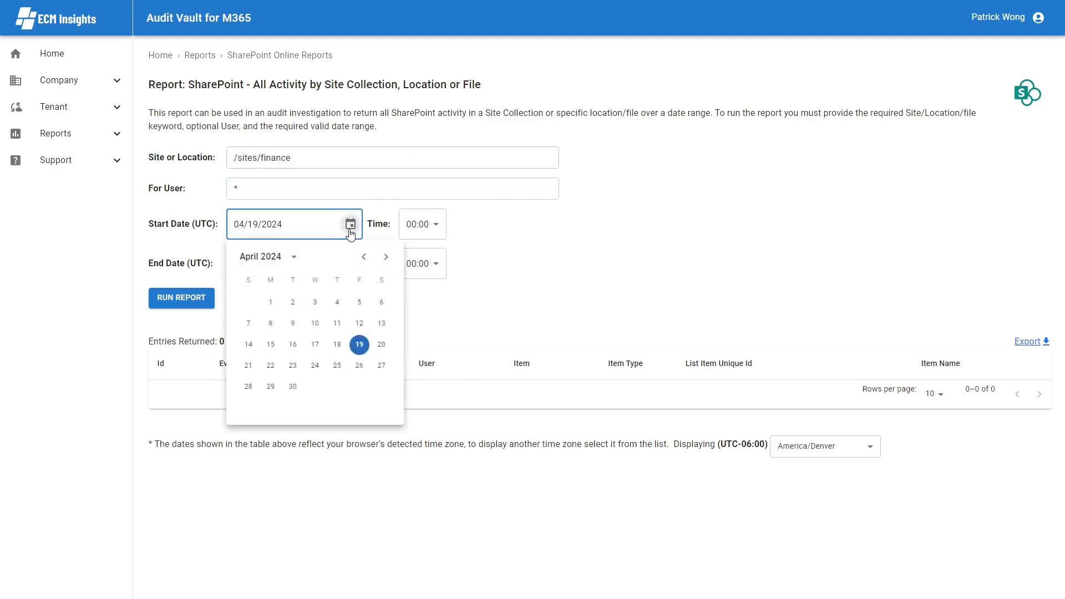
pyautogui.click(271, 303)
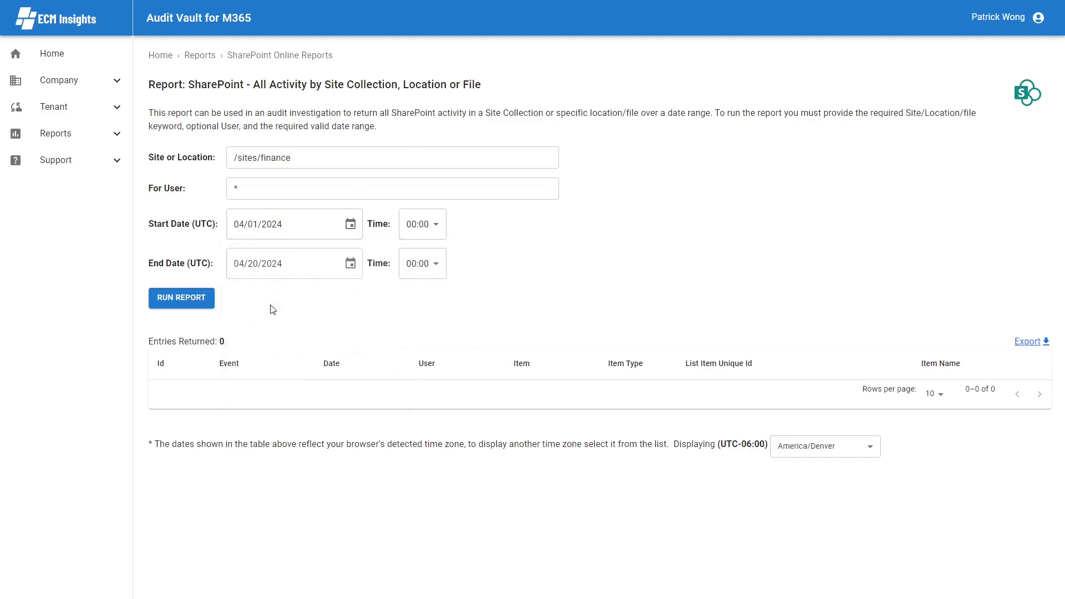
pyautogui.click(350, 264)
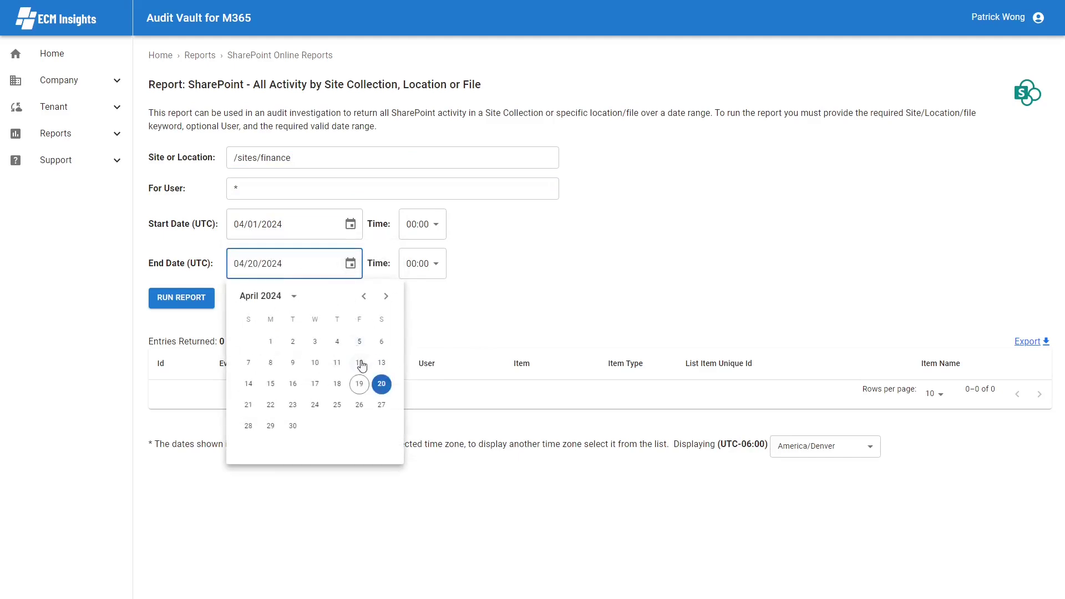
pyautogui.click(359, 363)
pyautogui.click(202, 307)
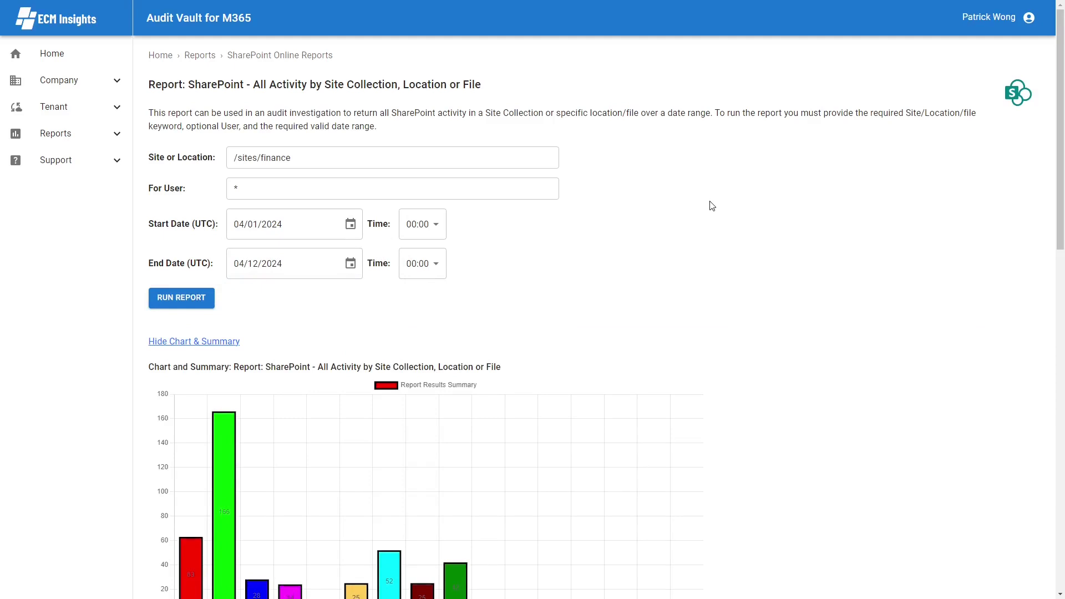
# Examine the report's event chart and summary, checking the counts for the FileAccessed and FileDownloaded events
pyautogui.scroll(-3, 697, 240)
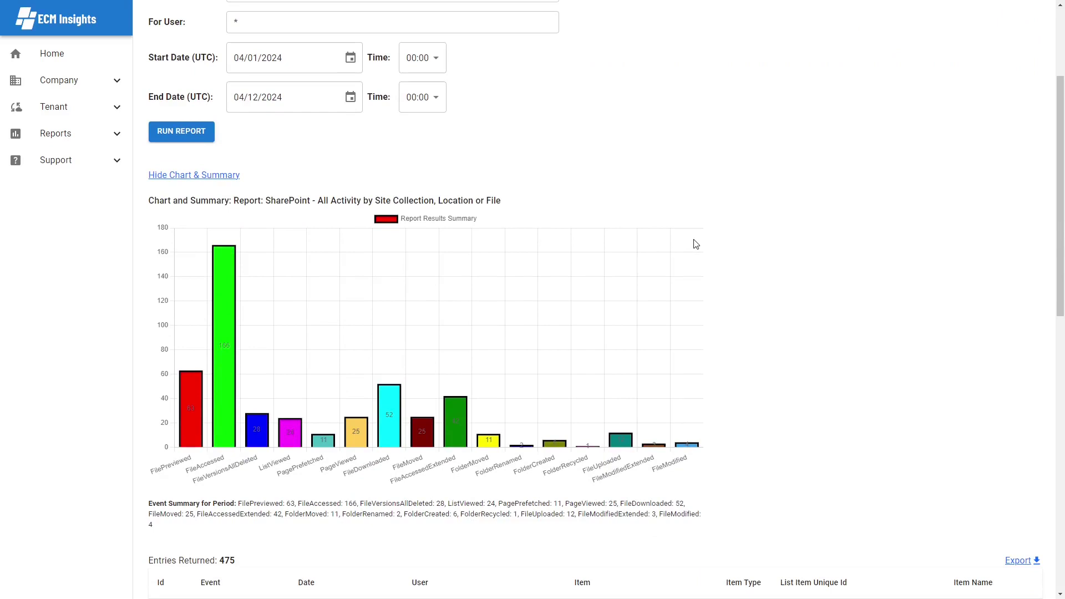
pyautogui.moveTo(224, 417)
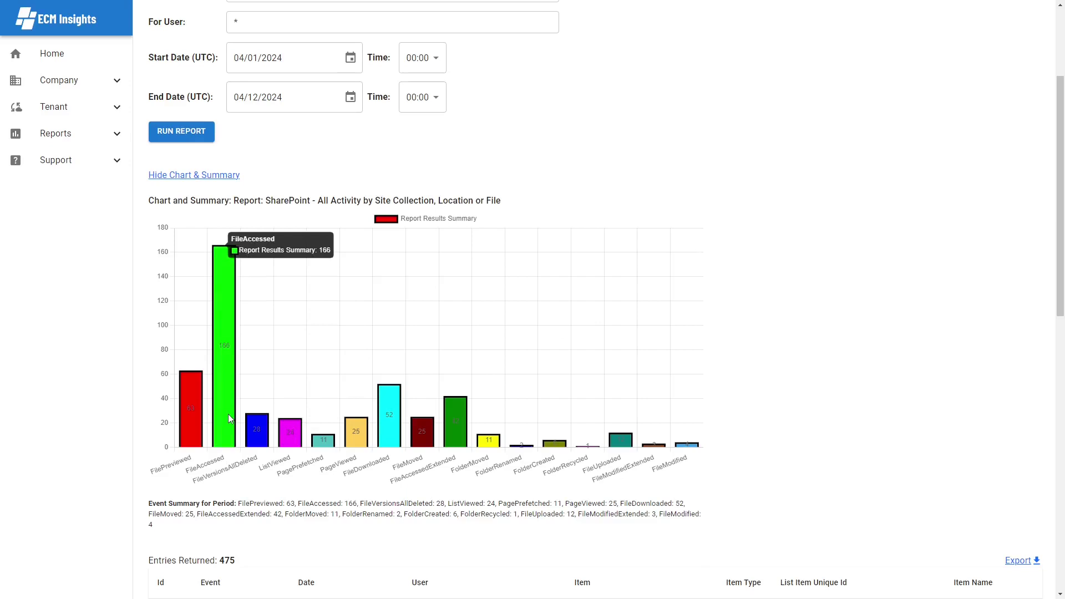
pyautogui.moveTo(386, 440)
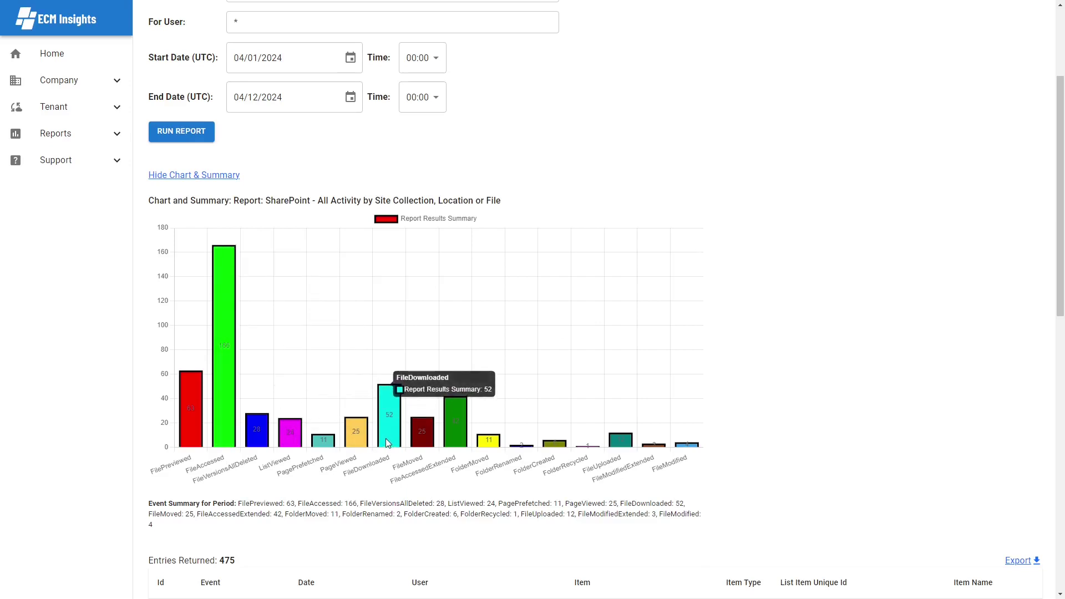
pyautogui.moveTo(492, 444)
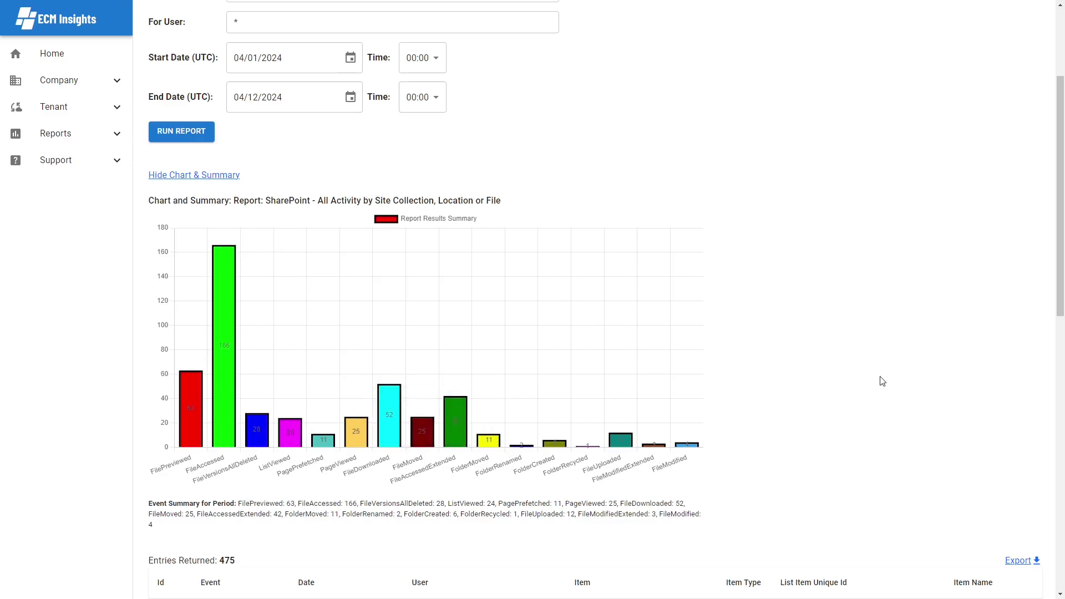
pyautogui.scroll(-2, 878, 384)
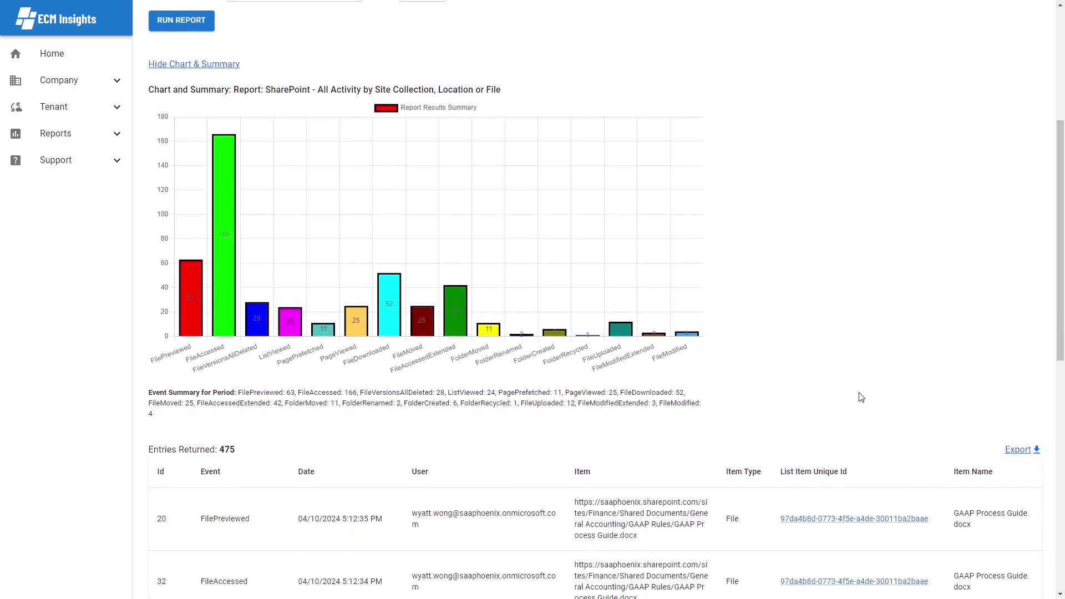
# Sort the report entries by event and look through the FileAccessed records
pyautogui.scroll(-1, 859, 388)
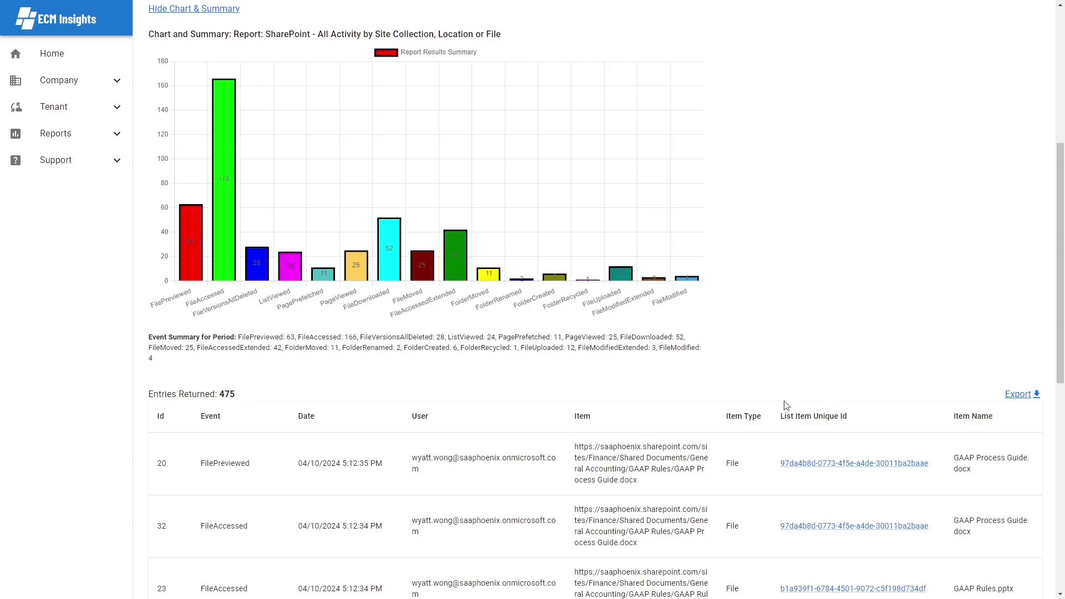
pyautogui.click(245, 423)
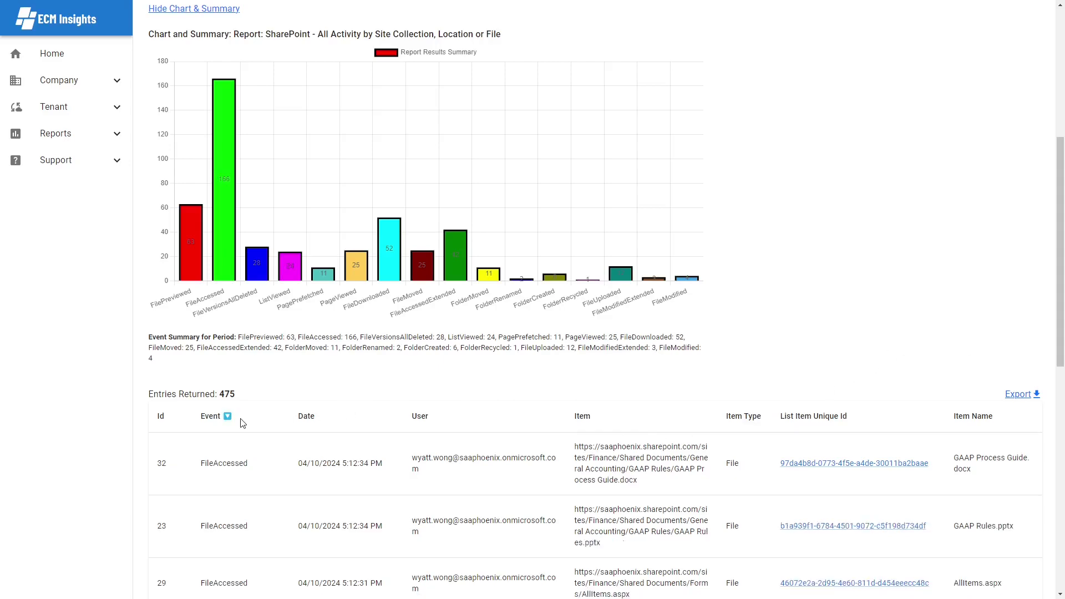
pyautogui.scroll(-5, 258, 426)
pyautogui.scroll(-3, 258, 425)
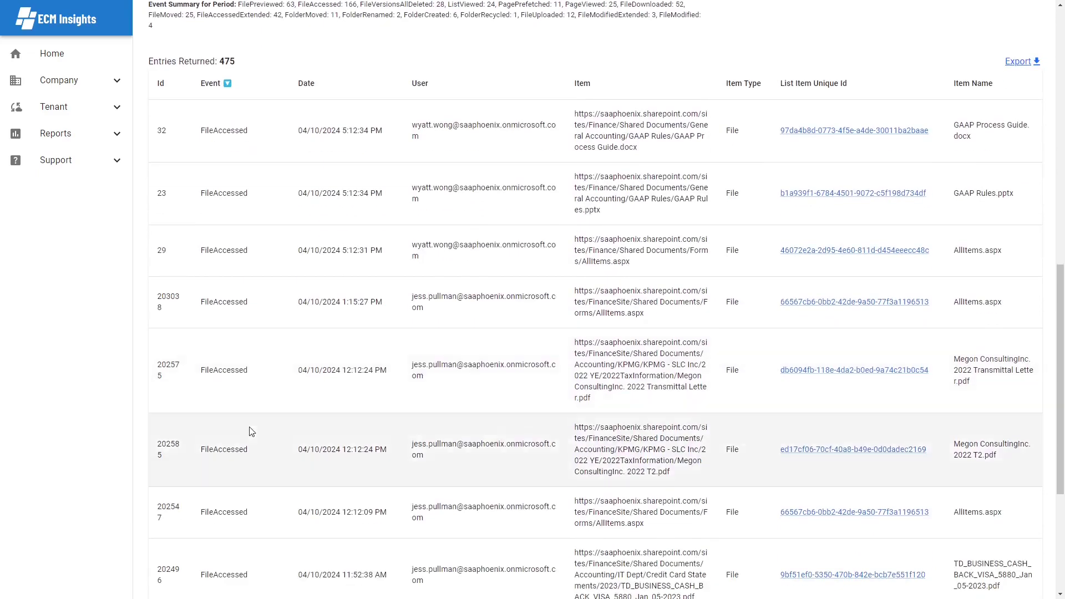
pyautogui.scroll(-1, 246, 433)
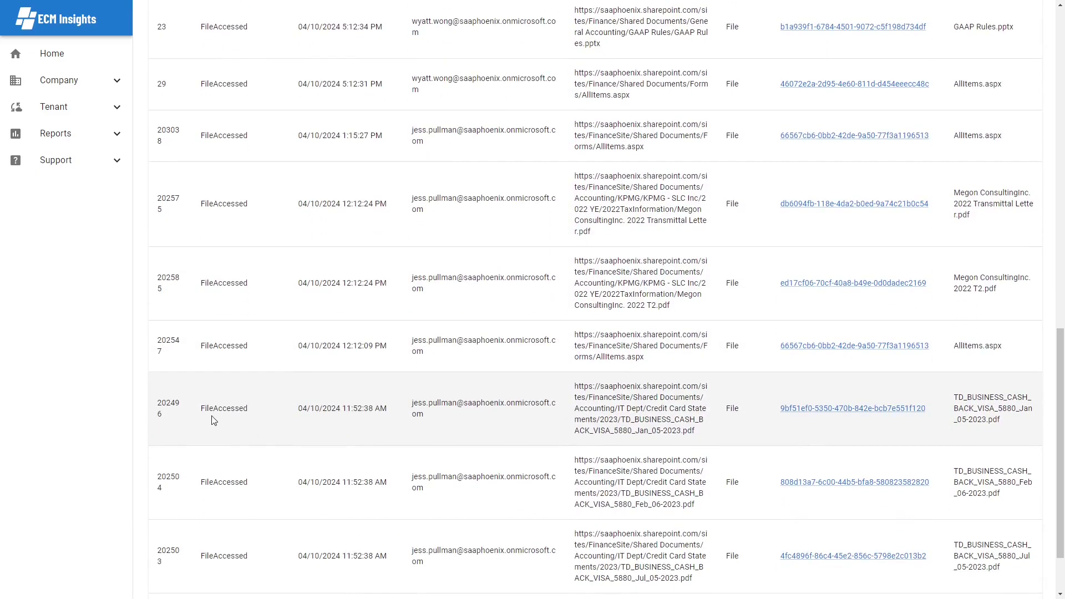
# Expand the FileAccessed entry for the January 2023 credit card statement PDF and examine its audit log details, including the client IP
pyautogui.click(241, 407)
pyautogui.scroll(-4, 338, 438)
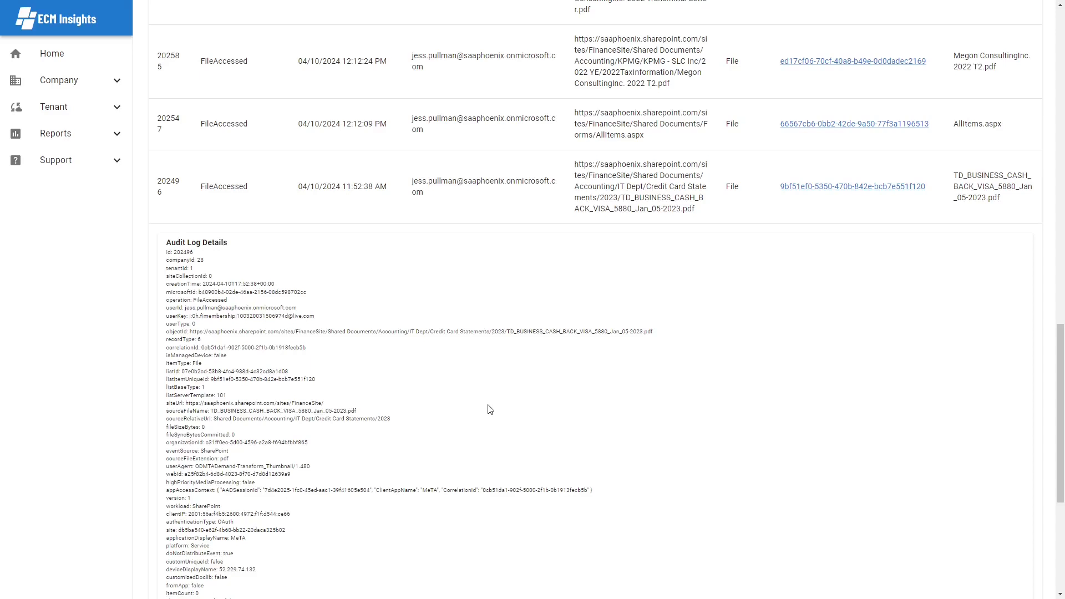
pyautogui.scroll(-1, 490, 410)
pyautogui.moveTo(290, 458); pyautogui.dragTo(165, 465)
pyautogui.click(419, 481)
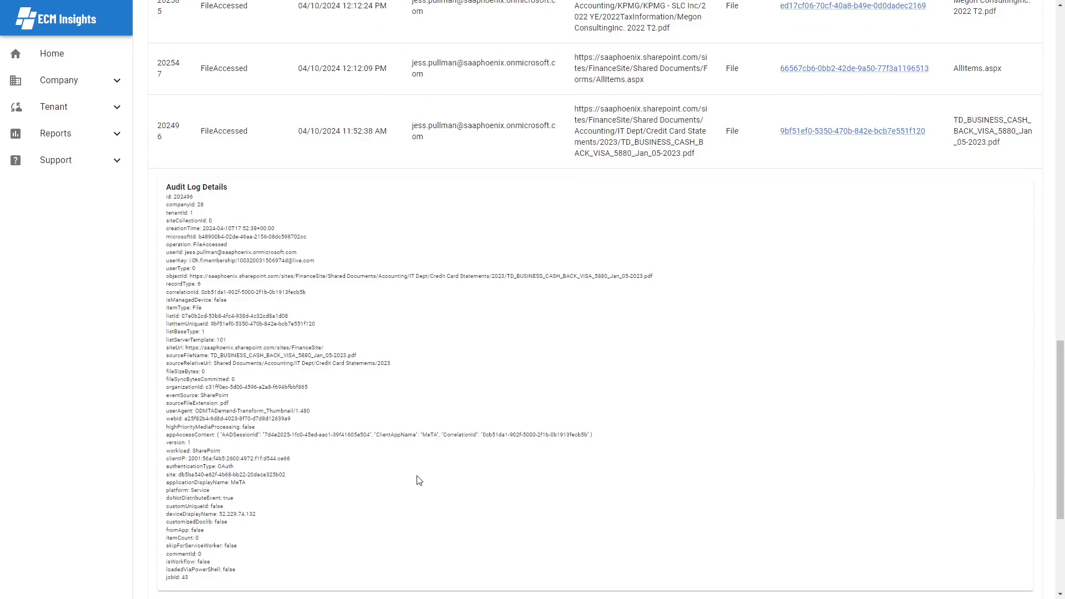
# Open the item audit history of the January 2023 credit card statement PDF and review its events
pyautogui.click(851, 135)
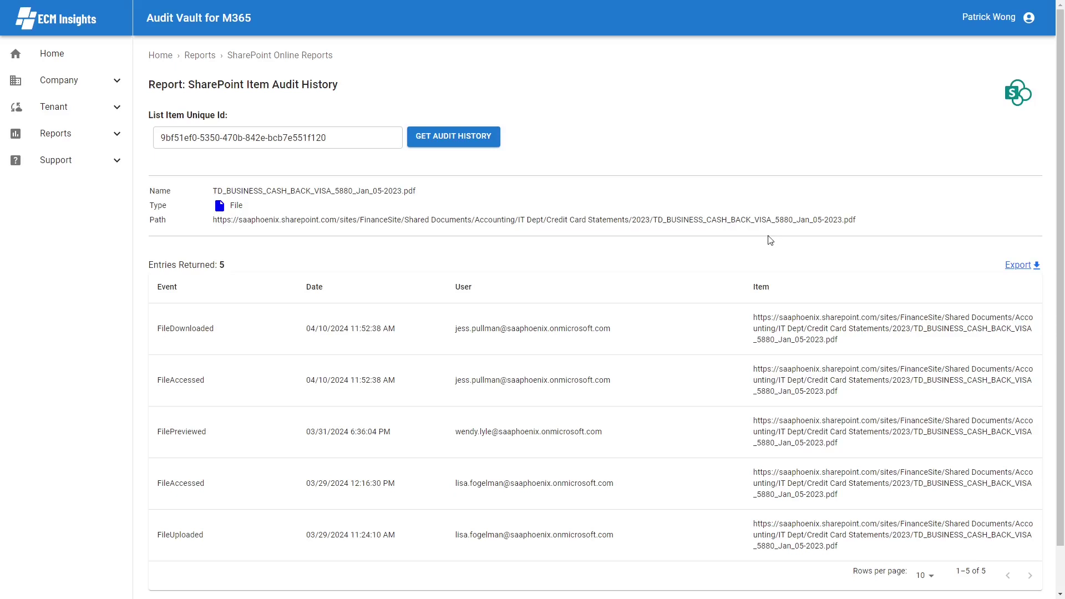
pyautogui.scroll(-2, 652, 311)
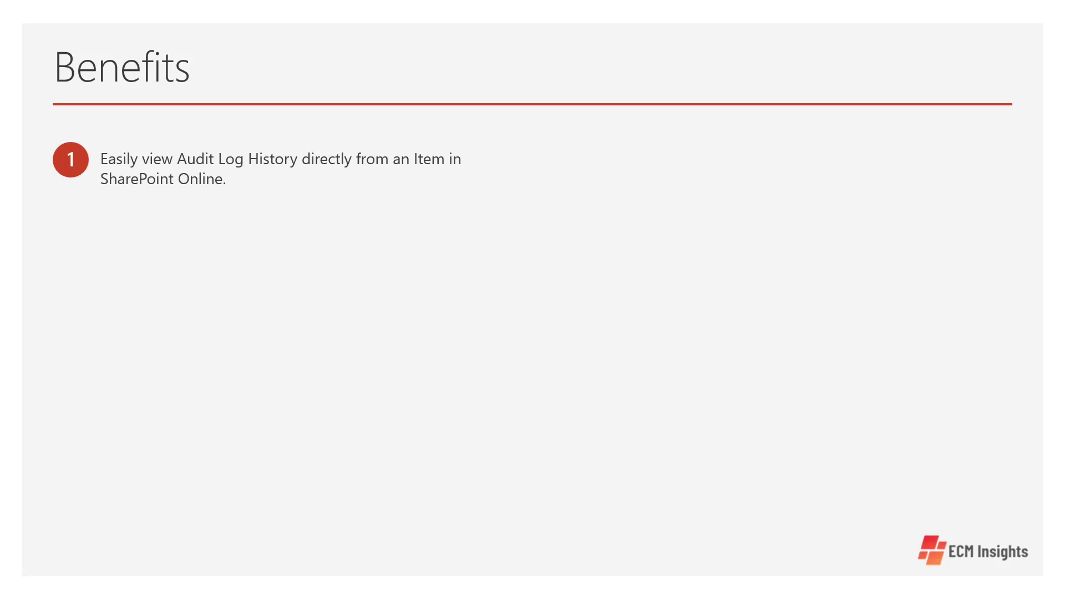
pyautogui.click(820, 380)
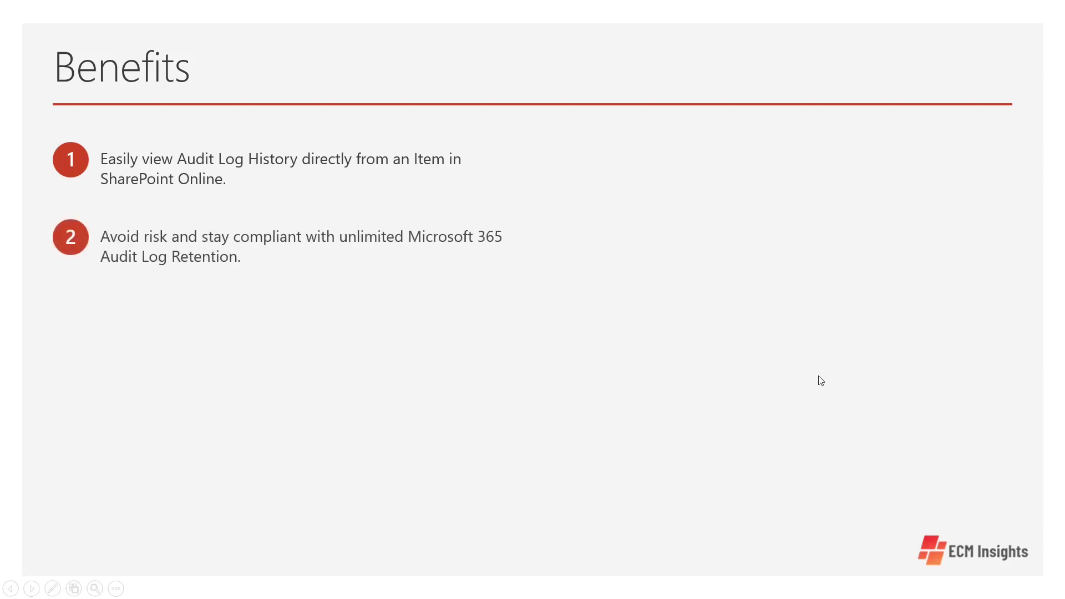